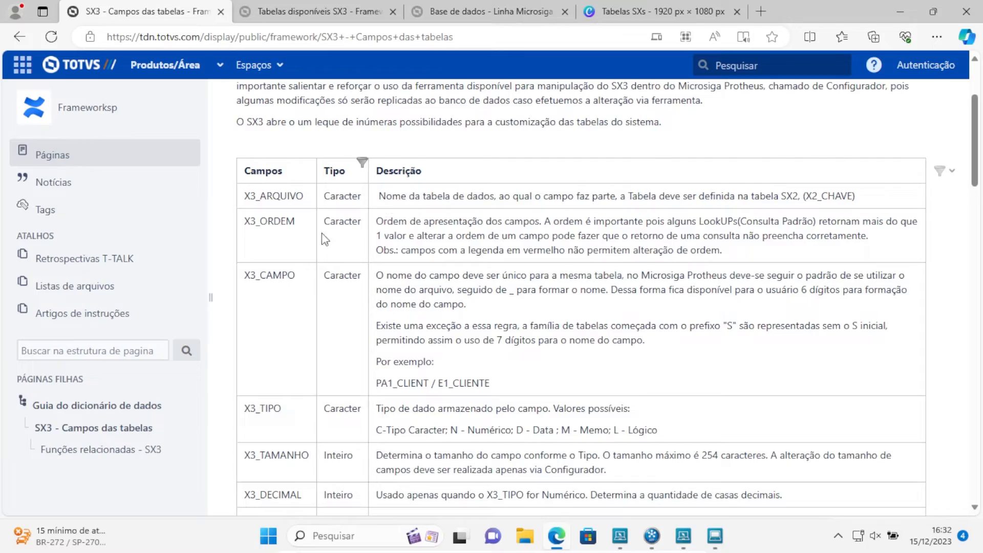
Look through the SX3 field descriptions on the "SX3 - Campos das tabelas" documentation page, then return to its beginning
{"action": "scroll", "coordinate": [333, 307], "scroll_direction": "down", "scroll_amount": 10}
{"action": "scroll", "coordinate": [330, 303], "scroll_direction": "down", "scroll_amount": 15}
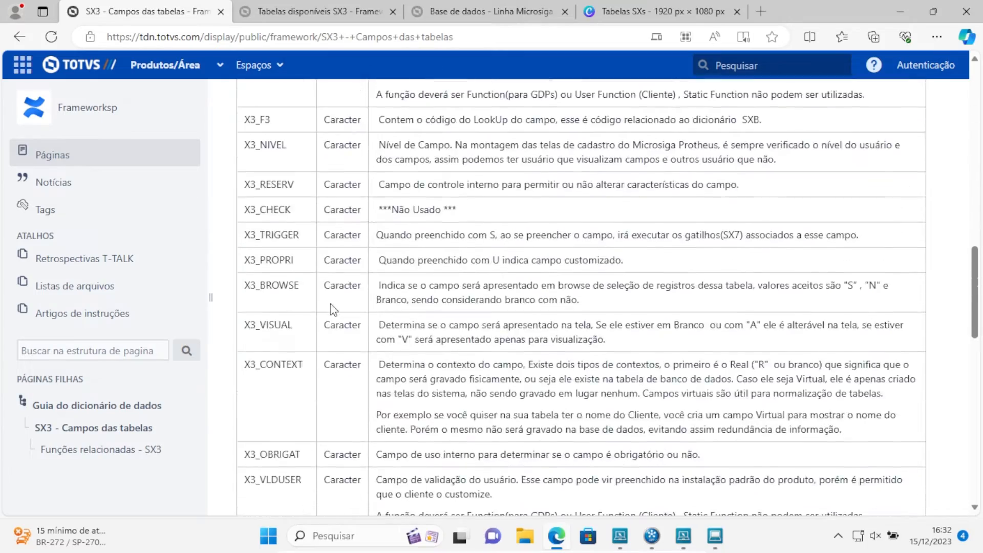
{"action": "scroll", "coordinate": [330, 303], "scroll_direction": "down", "scroll_amount": 1}
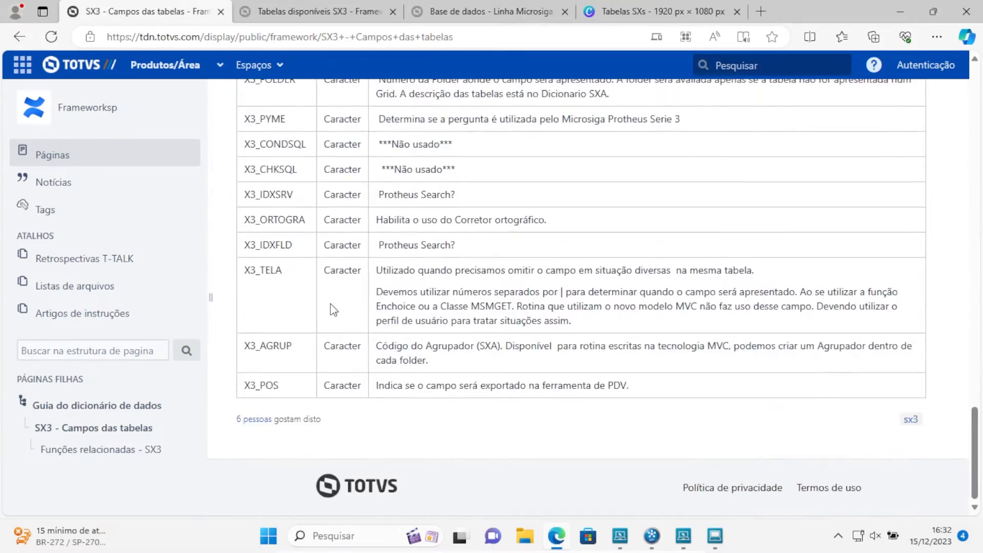
{"action": "key", "text": "Home"}
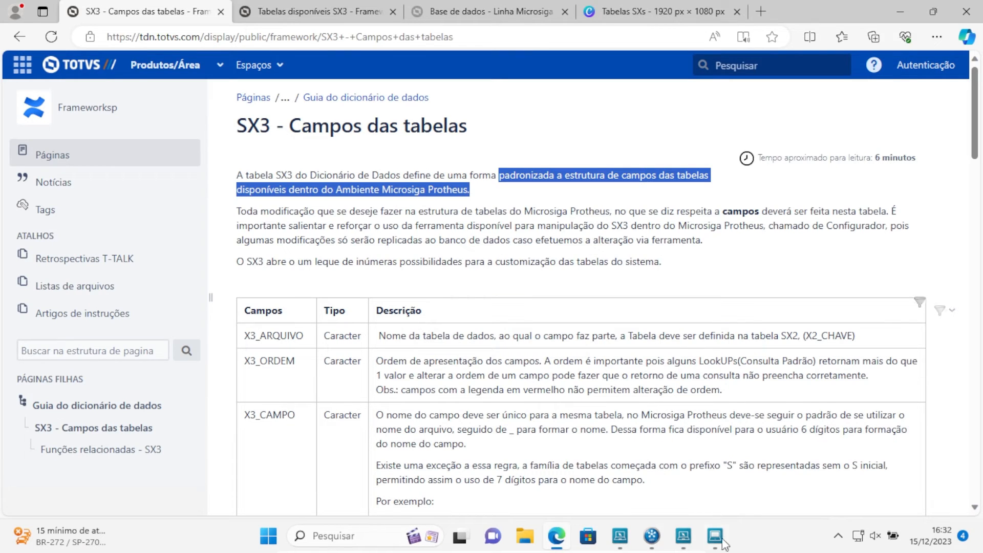
Switch to TOTVS APSDU and open the table SX3990 with the Top Connect (TOPCONN) driver
{"action": "mouse_move", "coordinate": [717, 542]}
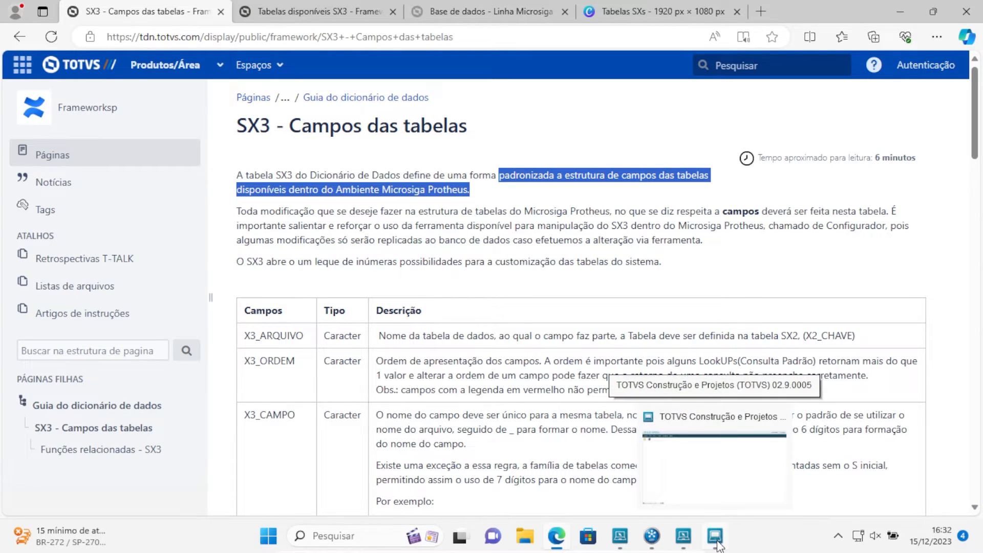
{"action": "left_click", "coordinate": [716, 537]}
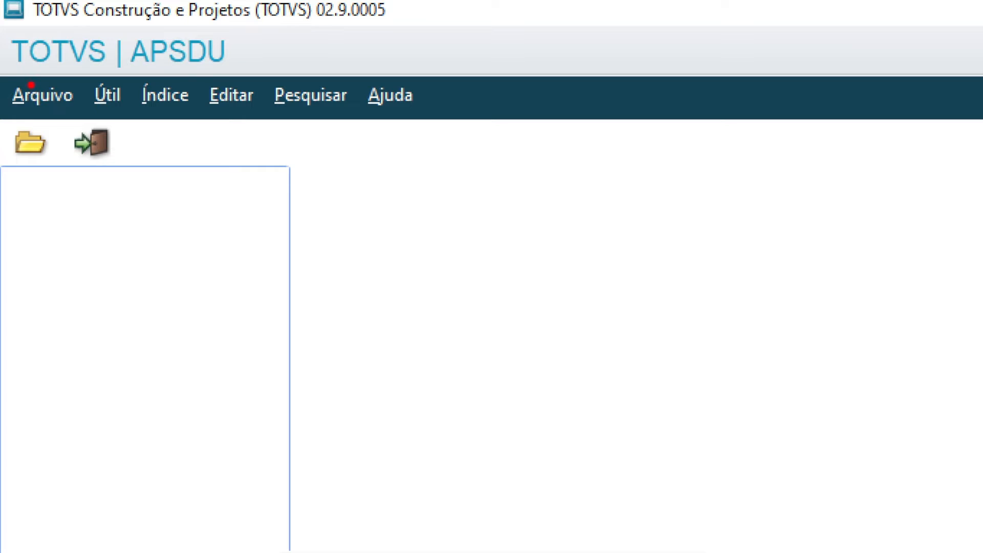
{"action": "left_click", "coordinate": [31, 93]}
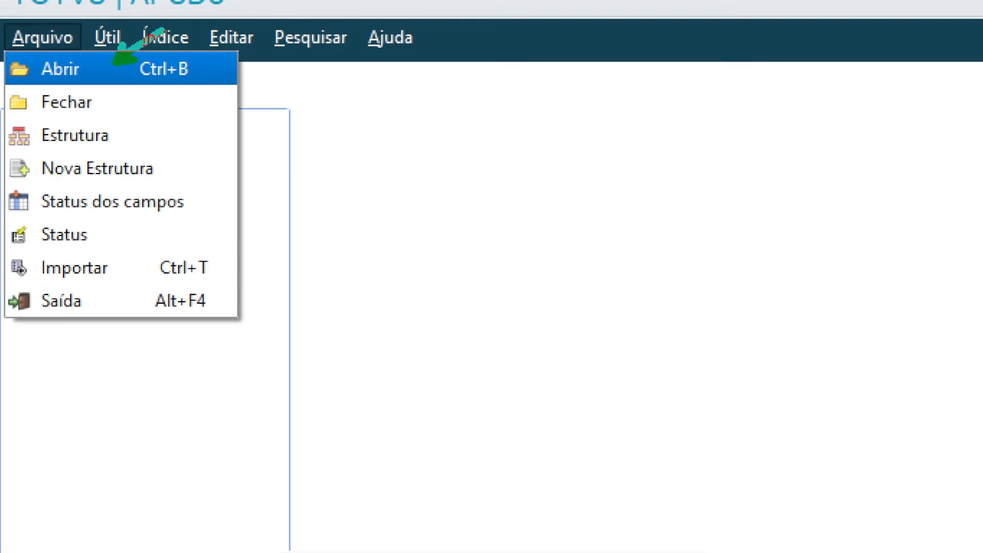
{"action": "key", "text": "Escape"}
{"action": "key", "text": "ctrl+1"}
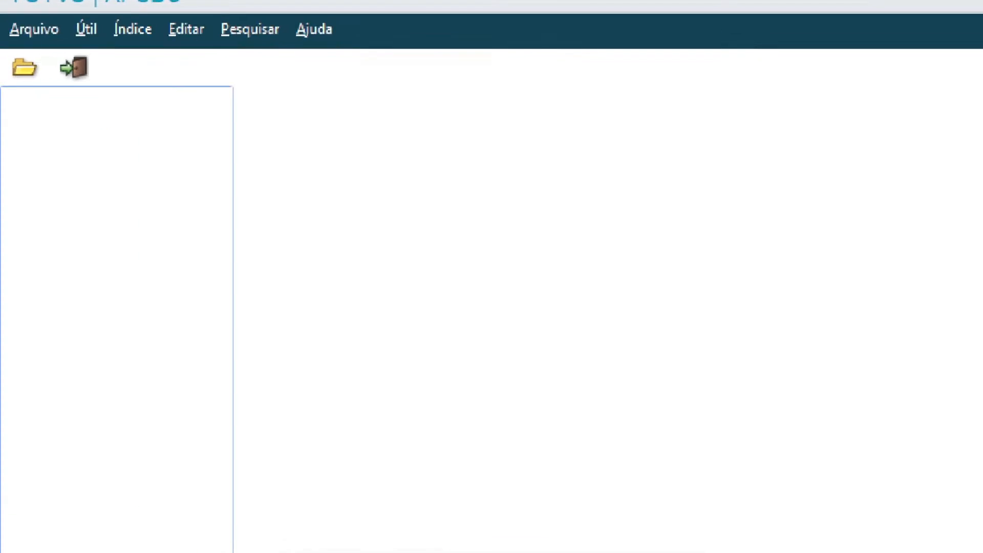
{"action": "left_click", "coordinate": [19, 88]}
{"action": "left_click_drag", "start_coordinate": [20, 88], "coordinate": [2, 173]}
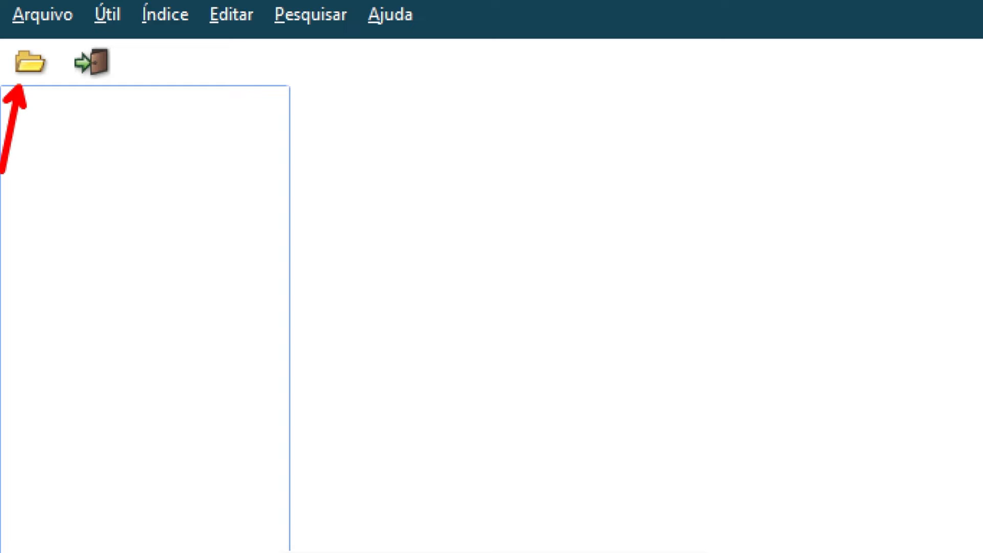
{"action": "key", "text": "Escape"}
{"action": "left_click", "coordinate": [21, 64]}
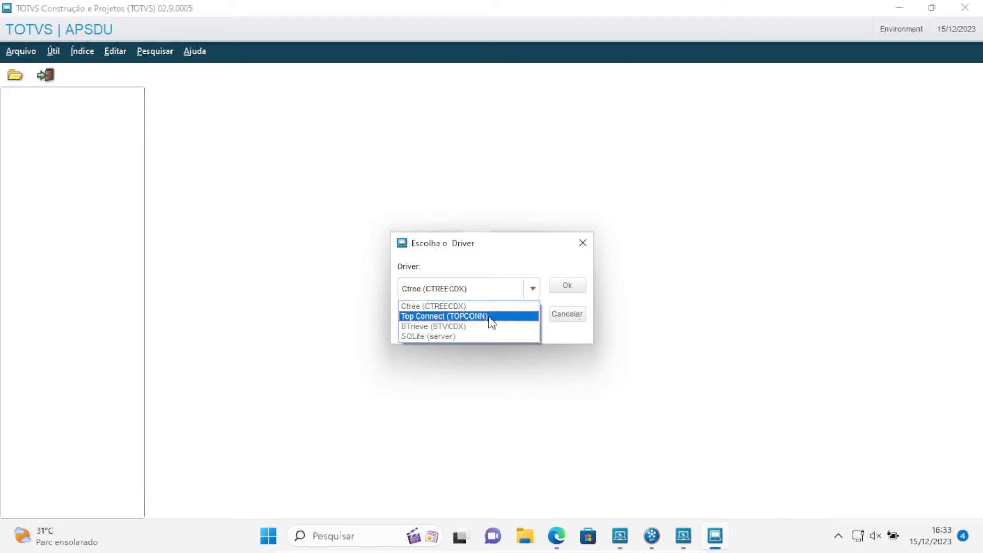
{"action": "left_click", "coordinate": [491, 317]}
{"action": "left_click", "coordinate": [567, 285]}
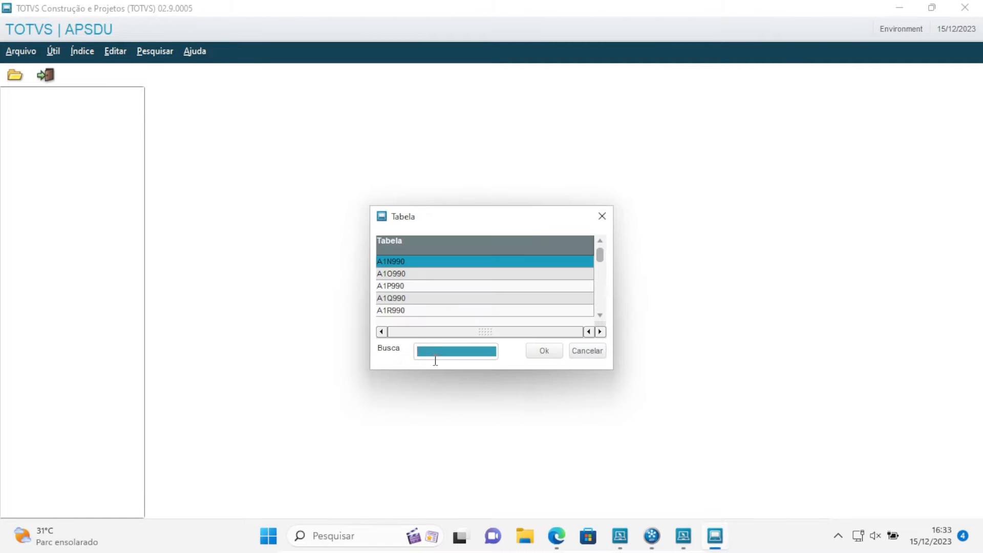
{"action": "type", "text": "SX"}
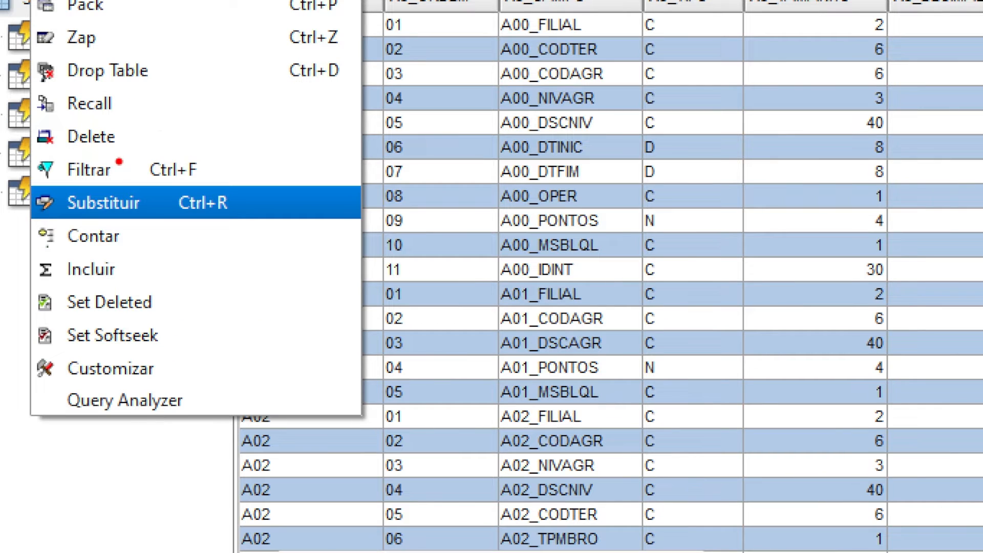
Filter the SX3990 records with the expression X3_ARQUIVO Igual a 'SE1'
{"action": "left_click_drag", "start_coordinate": [118, 161], "coordinate": [188, 112]}
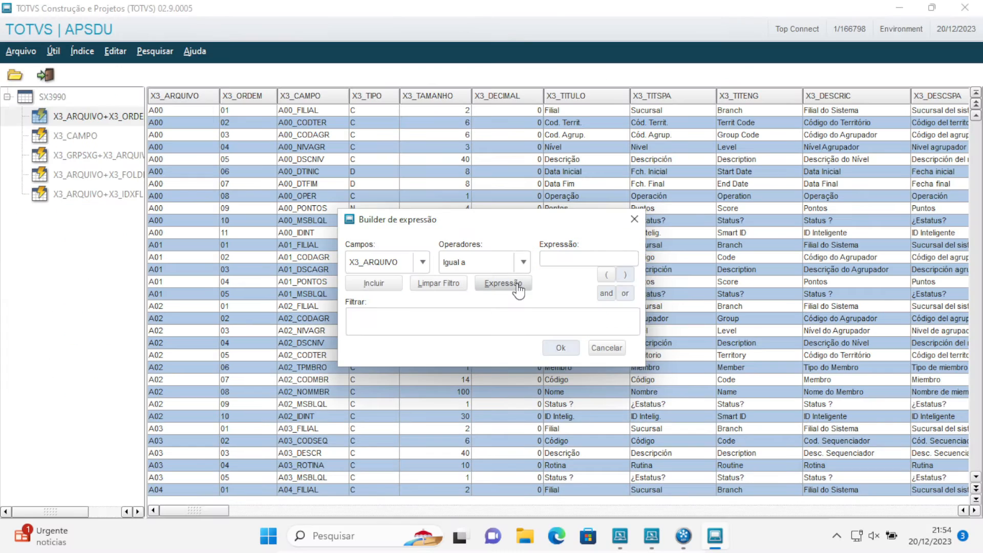
{"action": "left_click", "coordinate": [553, 258]}
{"action": "type", "text": "SE1"}
{"action": "left_click", "coordinate": [373, 288]}
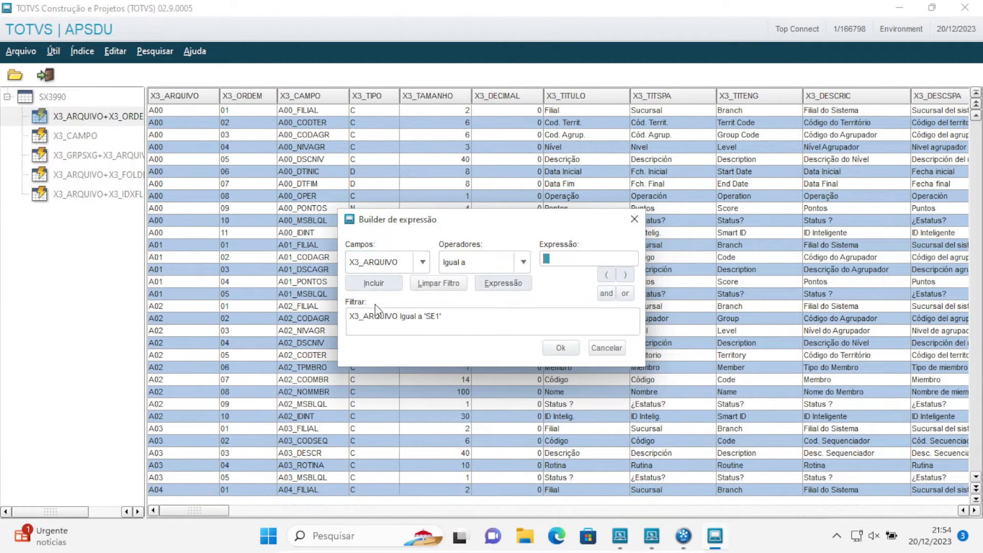
{"action": "left_click", "coordinate": [561, 348]}
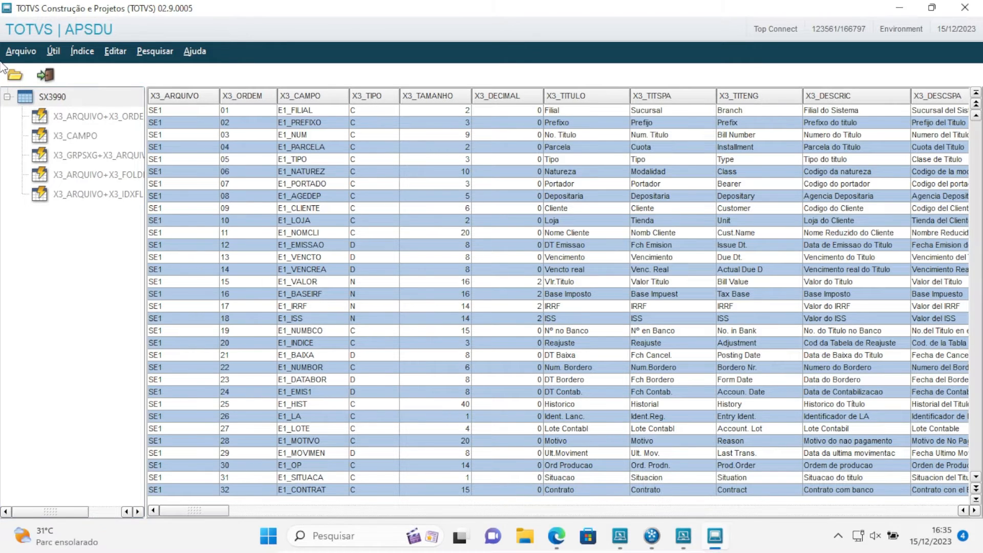
Exit APSDU
{"action": "left_click", "coordinate": [17, 53]}
{"action": "left_click", "coordinate": [22, 54]}
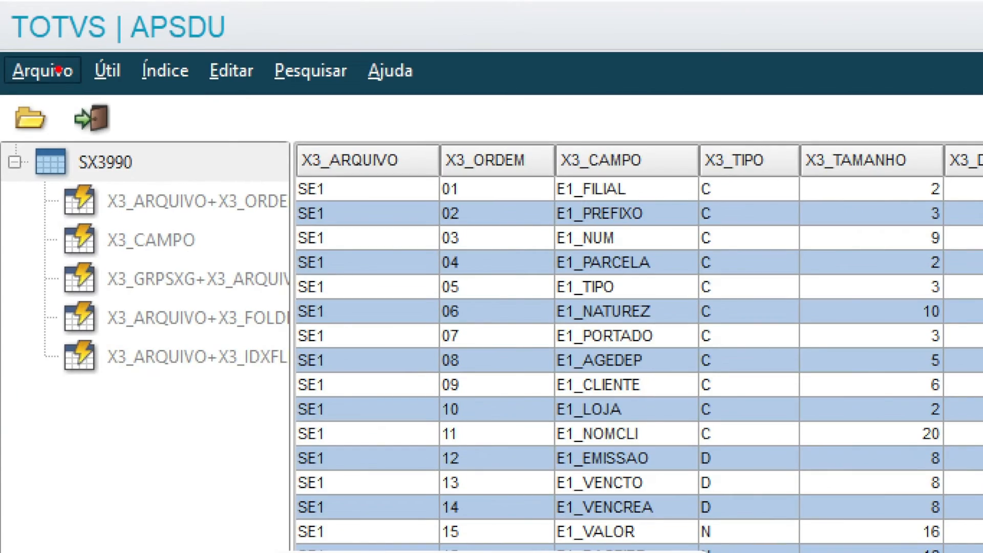
{"action": "left_click", "coordinate": [58, 70]}
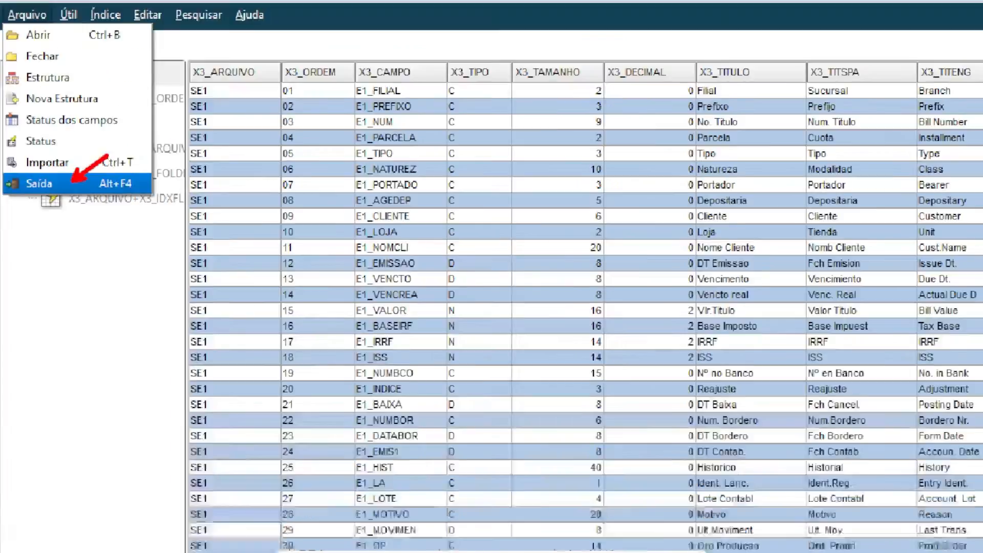
{"action": "left_click", "coordinate": [62, 187]}
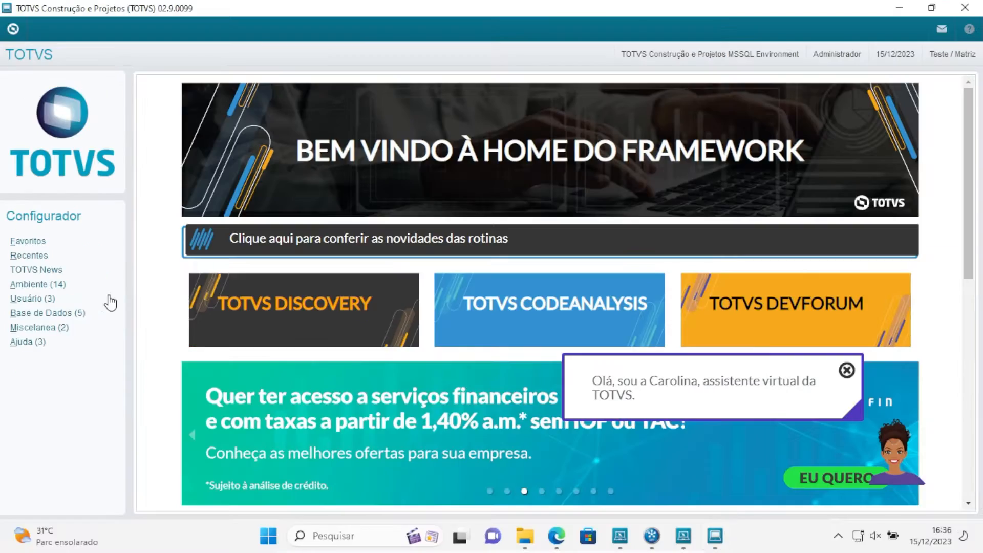
In the Configurador's database module, find table SZ8 in Empresa Teste's data dictionary and open it for editing
{"action": "left_click", "coordinate": [84, 312]}
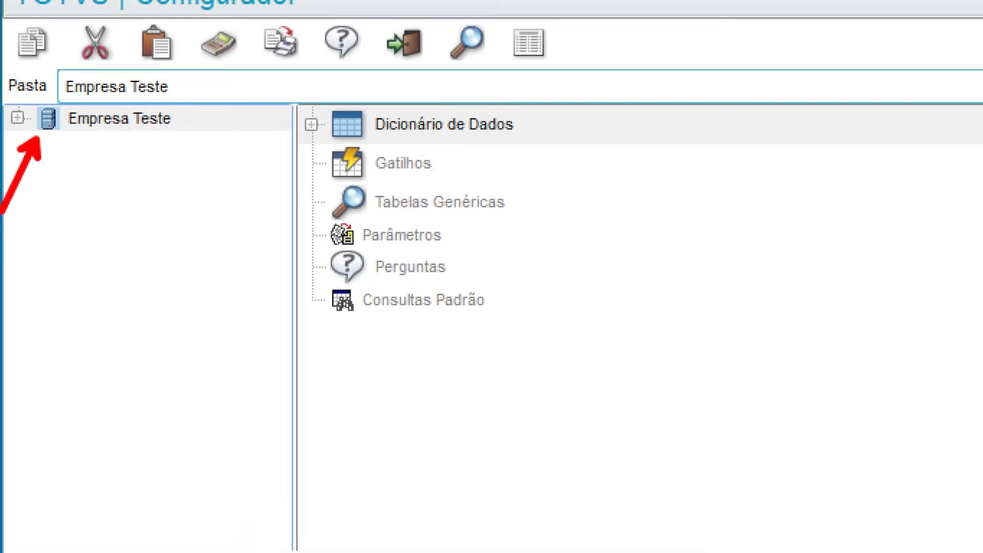
{"action": "left_click", "coordinate": [18, 117]}
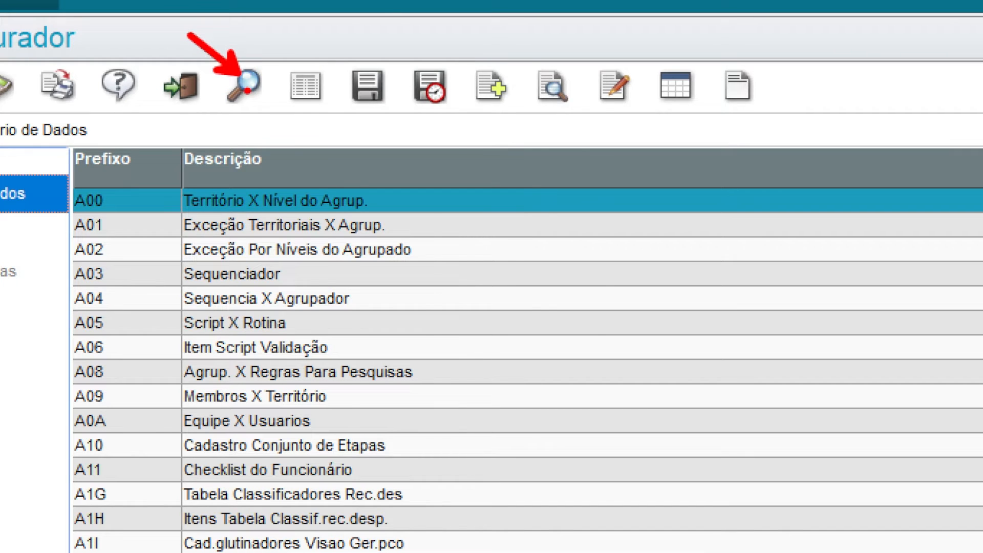
{"action": "left_click", "coordinate": [247, 89]}
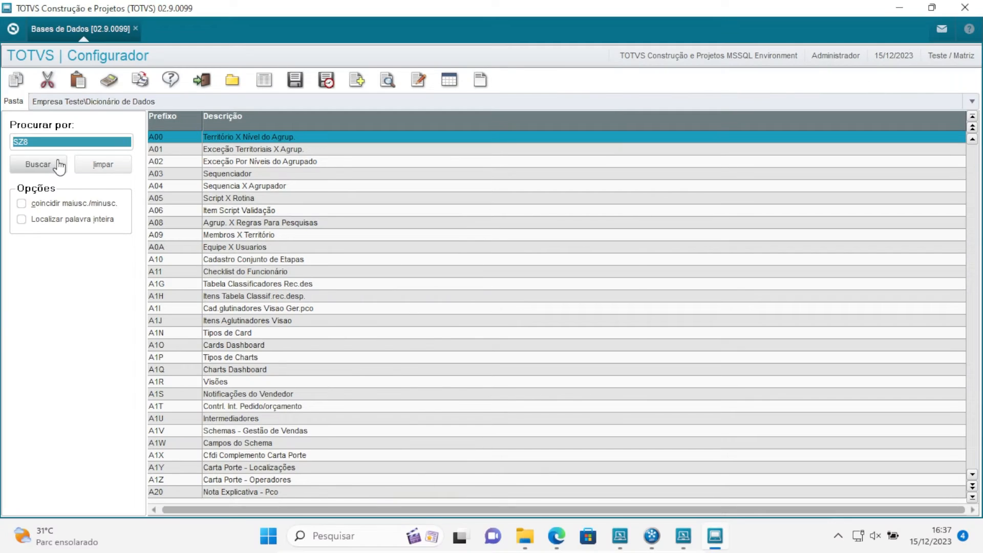
{"action": "left_click", "coordinate": [77, 206]}
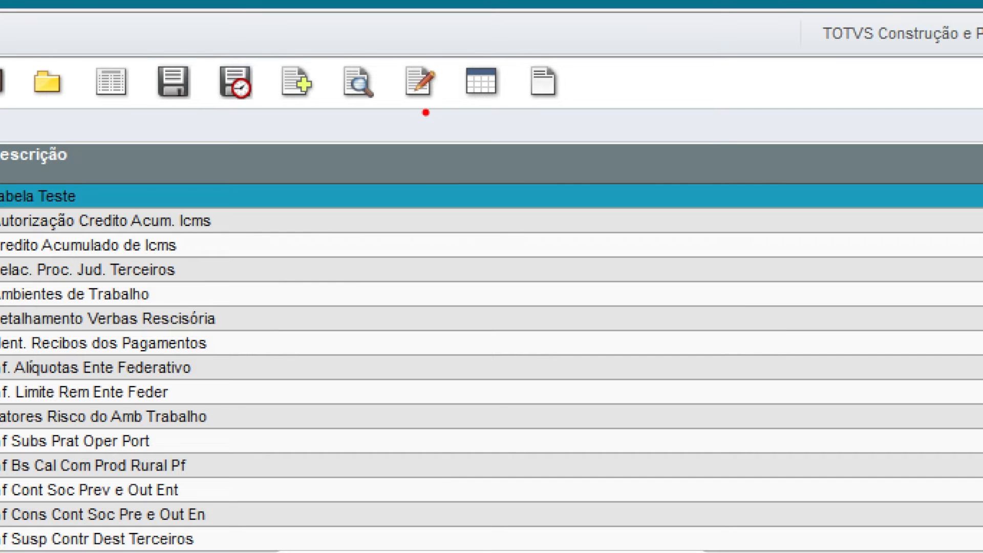
{"action": "mouse_move", "coordinate": [425, 113]}
{"action": "left_mouse_down"}
{"action": "mouse_move", "coordinate": [412, 144]}
{"action": "mouse_move", "coordinate": [449, 144]}
{"action": "mouse_move", "coordinate": [472, 185]}
{"action": "left_mouse_up"}
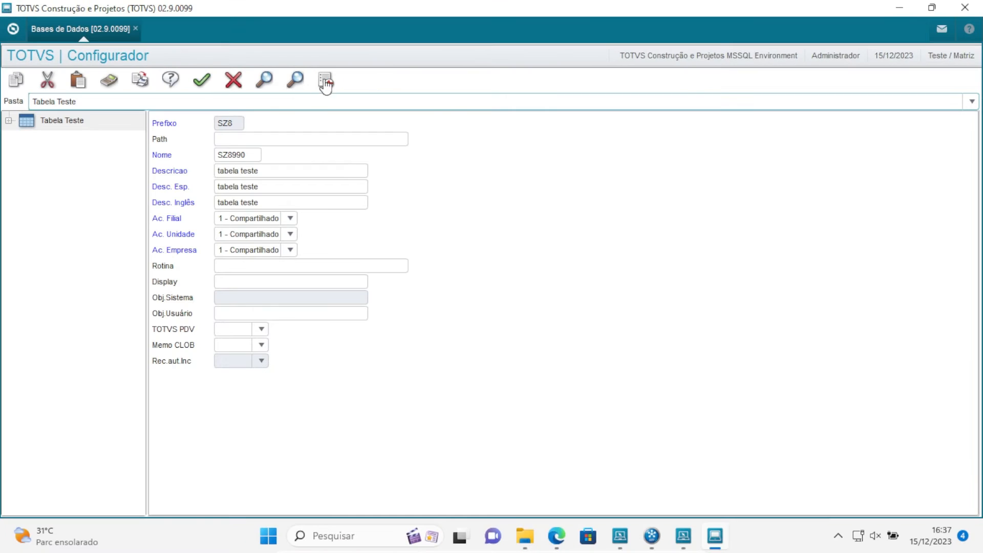
Switch to the browser and review the "Tabelas disponíveis SX3" page for the SB example and the families reserved for client-specific tables
{"action": "left_click", "coordinate": [560, 546]}
{"action": "key", "text": "ctrl+Tab"}
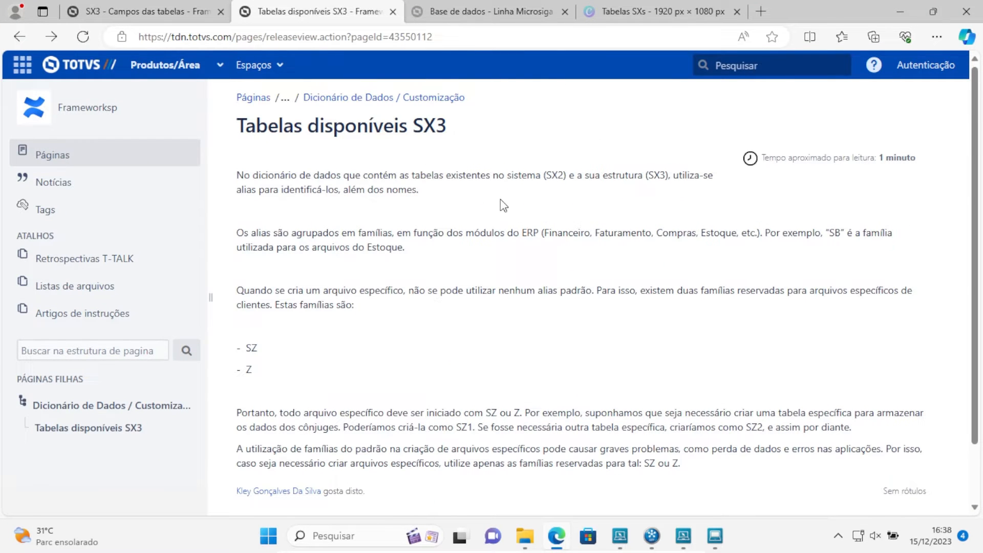
{"action": "scroll", "coordinate": [500, 199], "scroll_direction": "down", "scroll_amount": 2}
{"action": "double_click", "coordinate": [249, 302]}
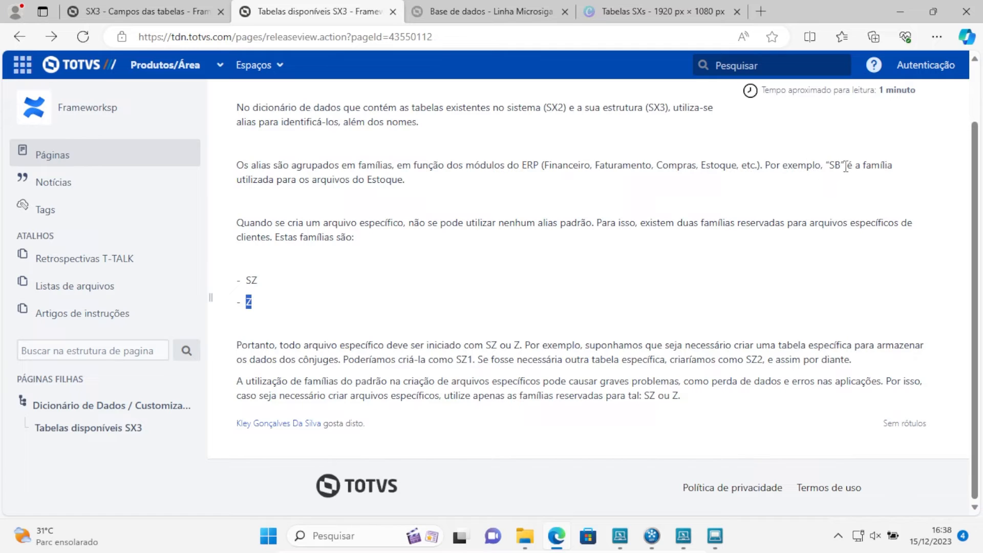
{"action": "left_click_drag", "start_coordinate": [841, 166], "coordinate": [830, 164]}
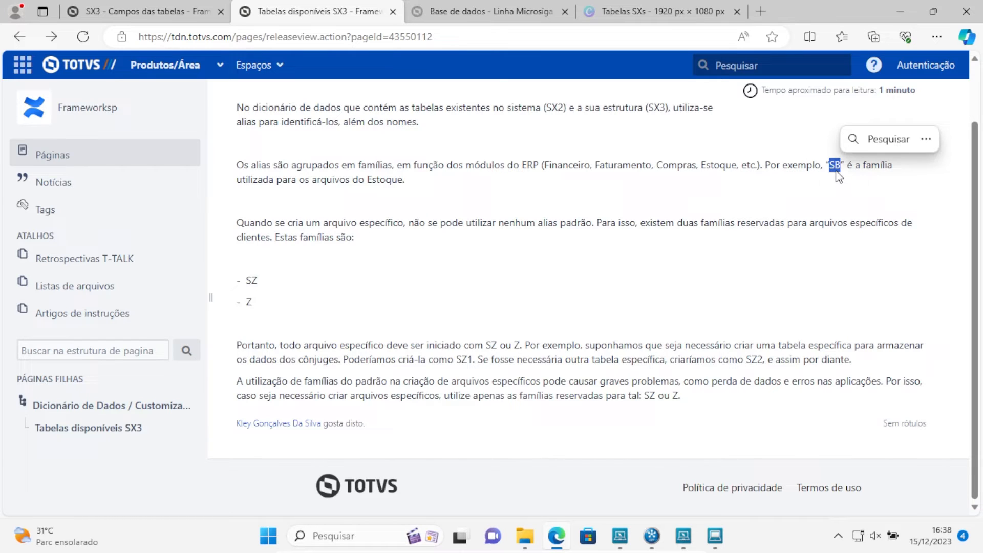
{"action": "left_click_drag", "start_coordinate": [407, 180], "coordinate": [370, 176]}
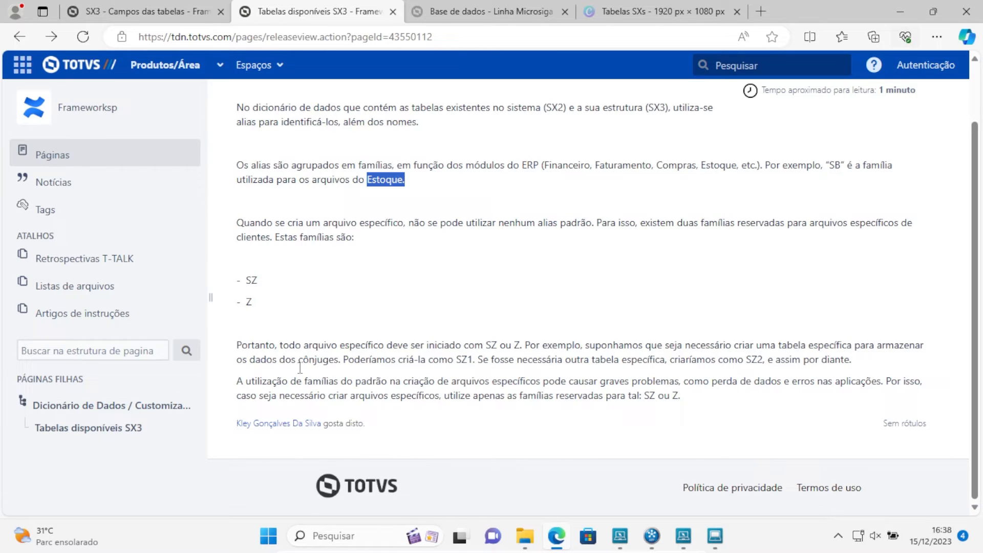
{"action": "left_click", "coordinate": [255, 278]}
{"action": "double_click", "coordinate": [255, 278]}
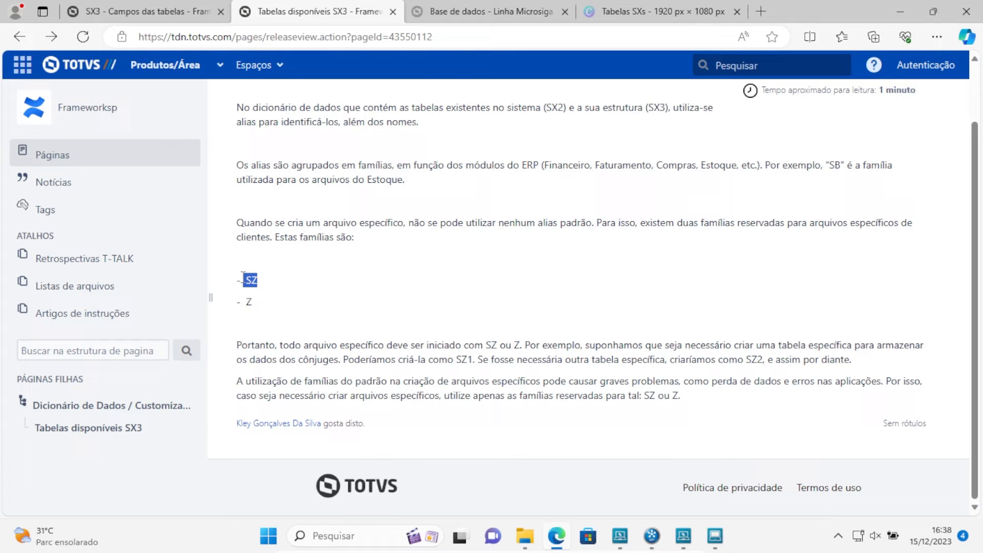
{"action": "triple_click", "coordinate": [256, 303]}
{"action": "scroll", "coordinate": [665, 216], "scroll_direction": "up", "scroll_amount": 2}
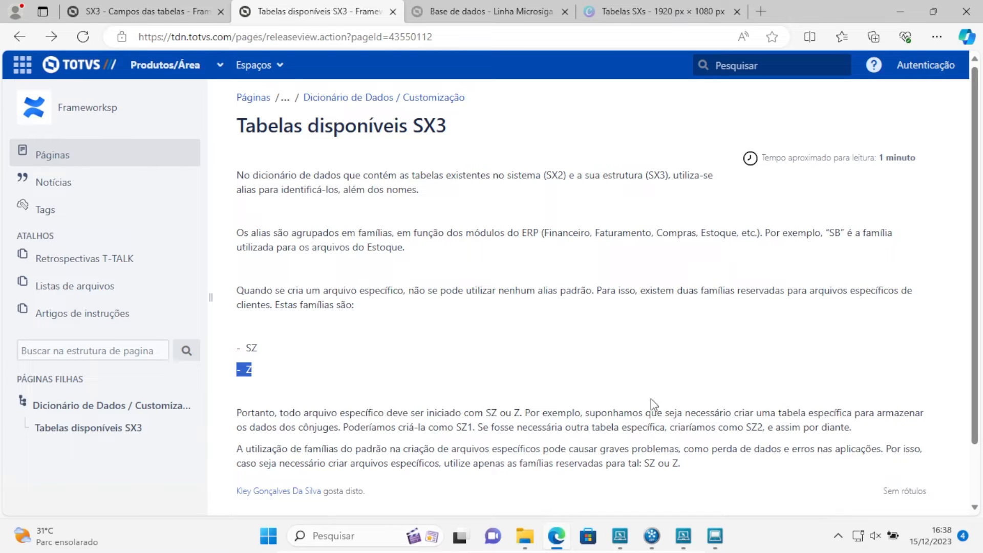
Return to the Configurador and start a new field in the Campos section of Tabela Teste
{"action": "left_click", "coordinate": [901, 11]}
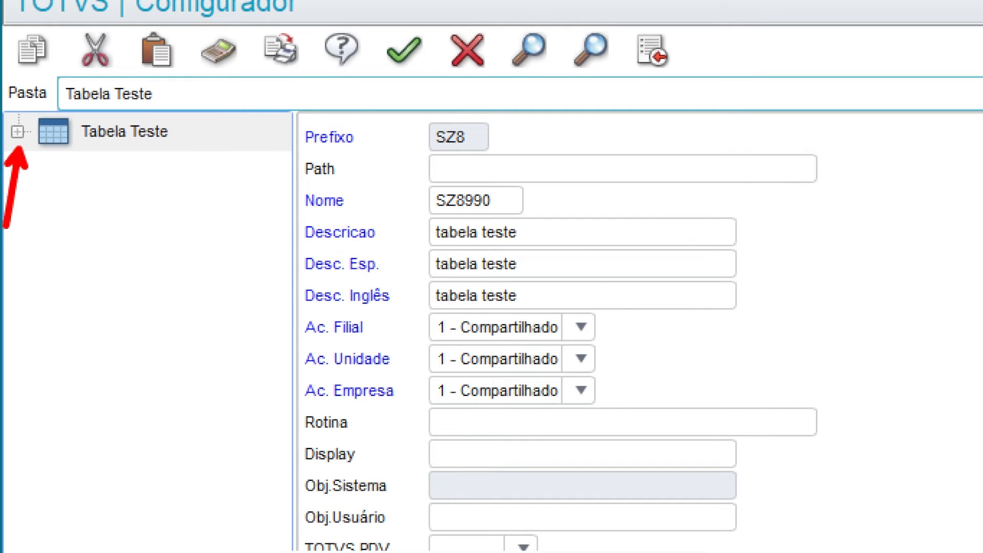
{"action": "left_click", "coordinate": [18, 132]}
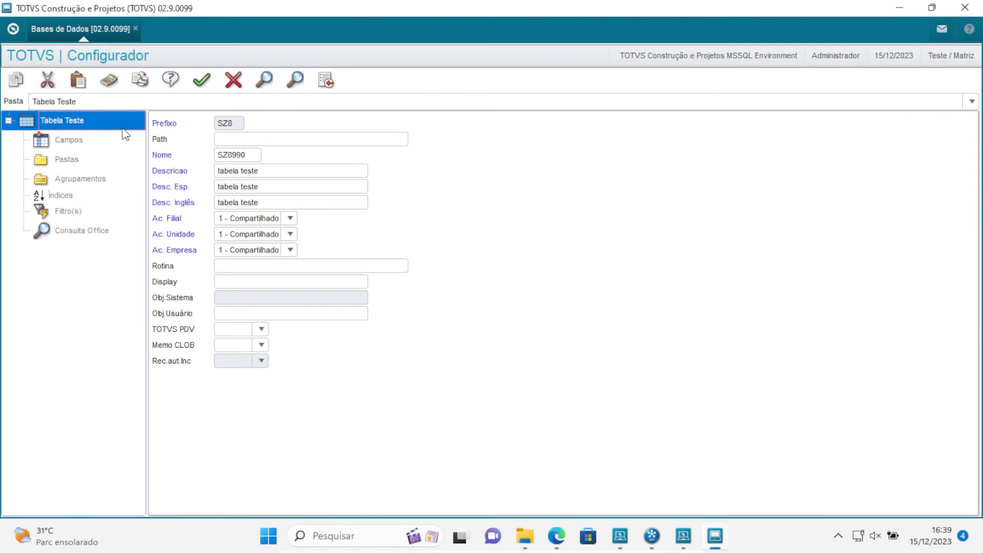
{"action": "left_click", "coordinate": [182, 133]}
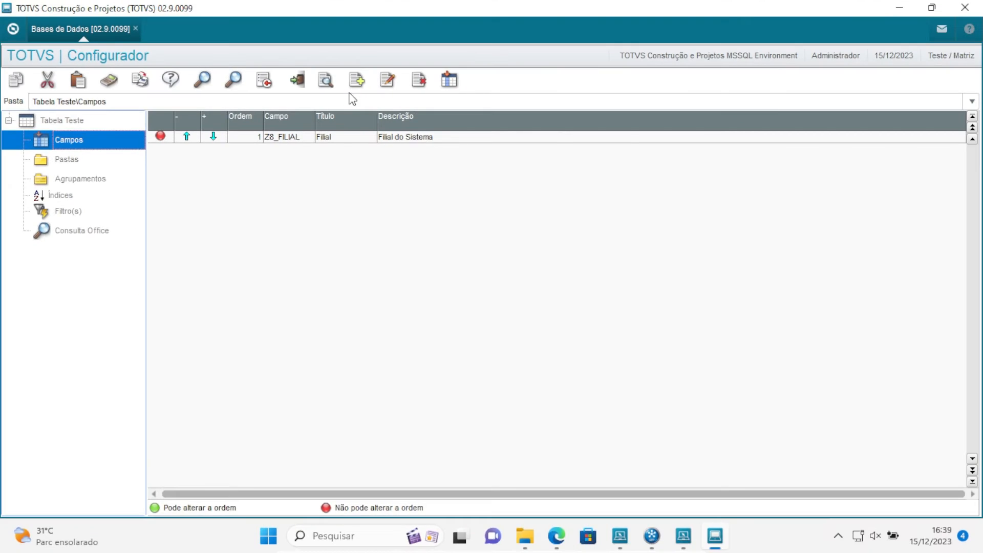
{"action": "left_click", "coordinate": [357, 80]}
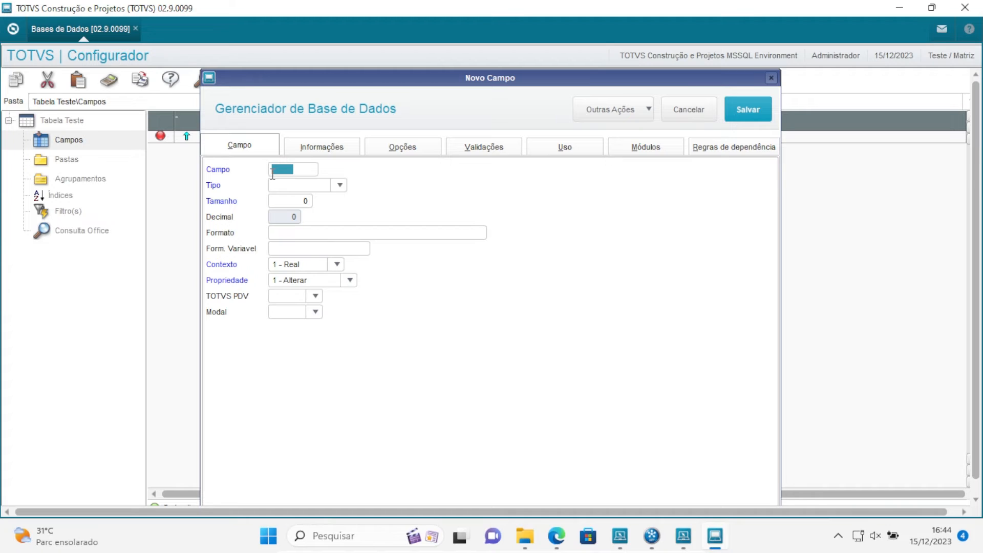
Name the new field Z8_TESTE and display the available field types
{"action": "type", "text": "Z8_TESTE"}
{"action": "left_click", "coordinate": [339, 189]}
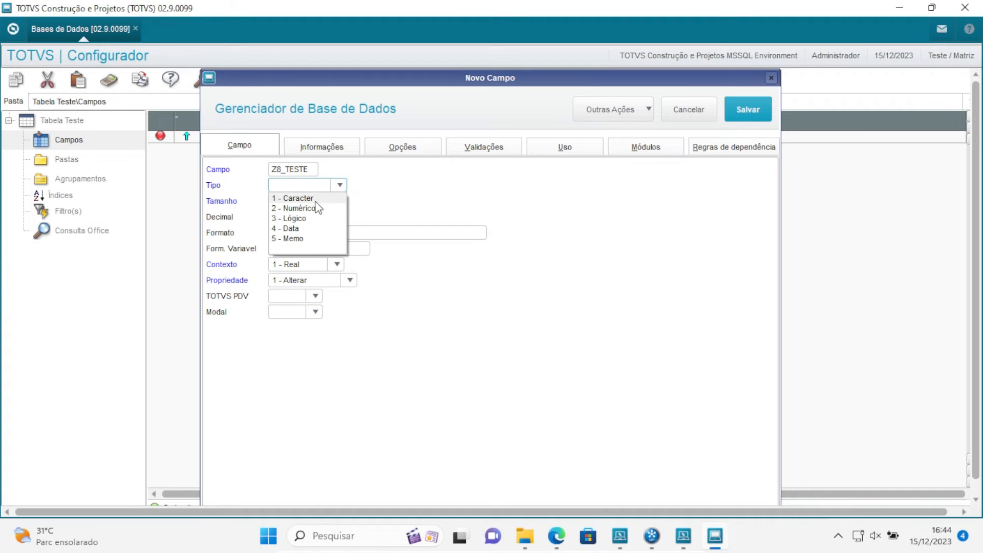
{"action": "key", "text": "ctrl+1"}
{"action": "left_click", "coordinate": [320, 196]}
{"action": "left_click_drag", "start_coordinate": [339, 201], "coordinate": [378, 196]}
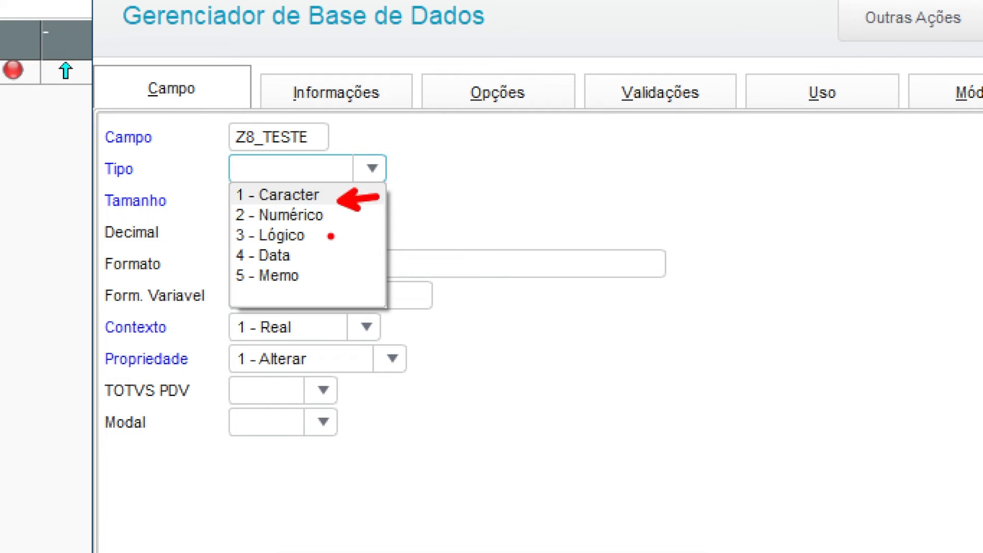
{"action": "mouse_move", "coordinate": [326, 219]}
{"action": "left_mouse_down"}
{"action": "mouse_move", "coordinate": [376, 206]}
{"action": "mouse_move", "coordinate": [373, 214]}
{"action": "left_mouse_up"}
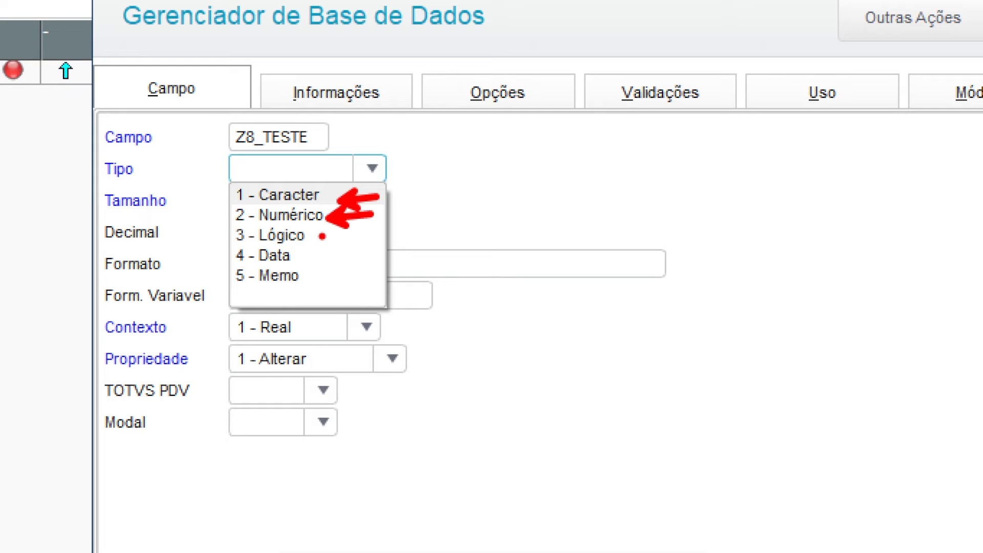
{"action": "left_click_drag", "start_coordinate": [322, 236], "coordinate": [373, 231]}
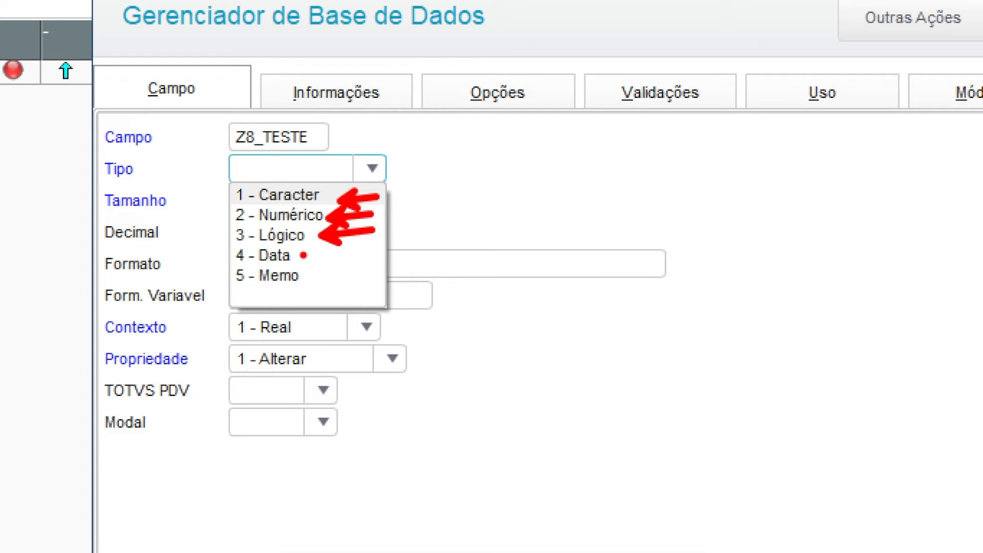
{"action": "left_click_drag", "start_coordinate": [308, 256], "coordinate": [351, 250]}
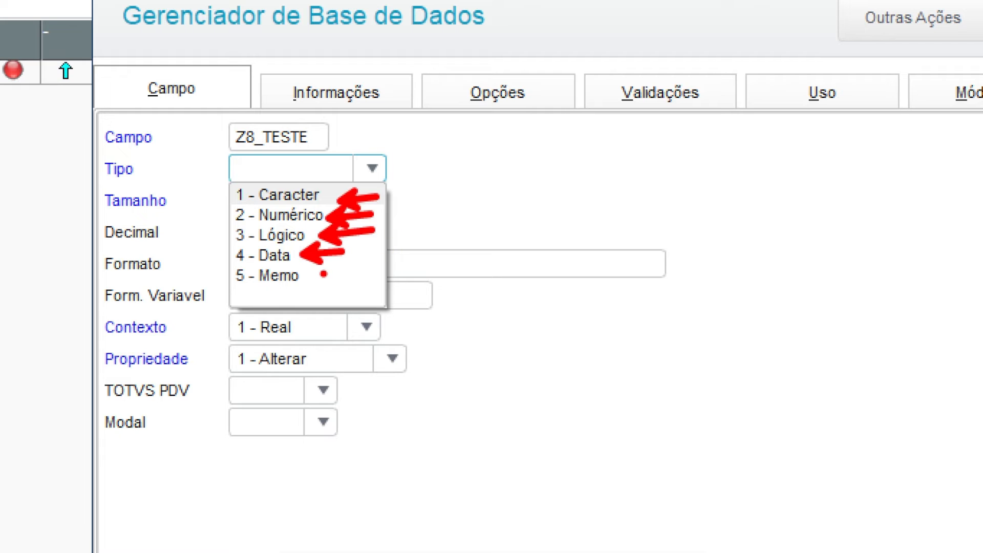
{"action": "left_click_drag", "start_coordinate": [315, 276], "coordinate": [373, 282]}
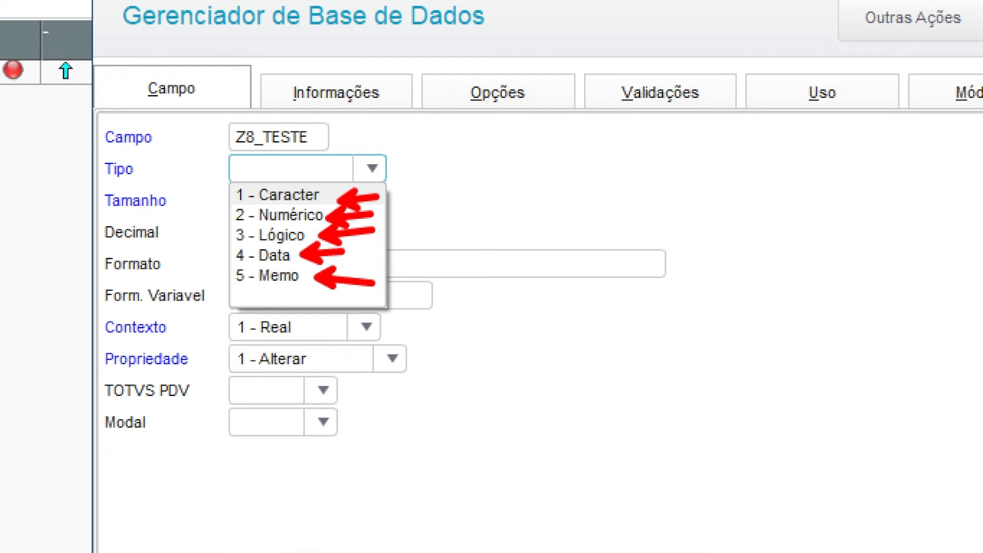
{"action": "key", "text": "Escape"}
Set the field's Tipo to 1 - Caracter and its Tamanho to 10
{"action": "left_click", "coordinate": [322, 200]}
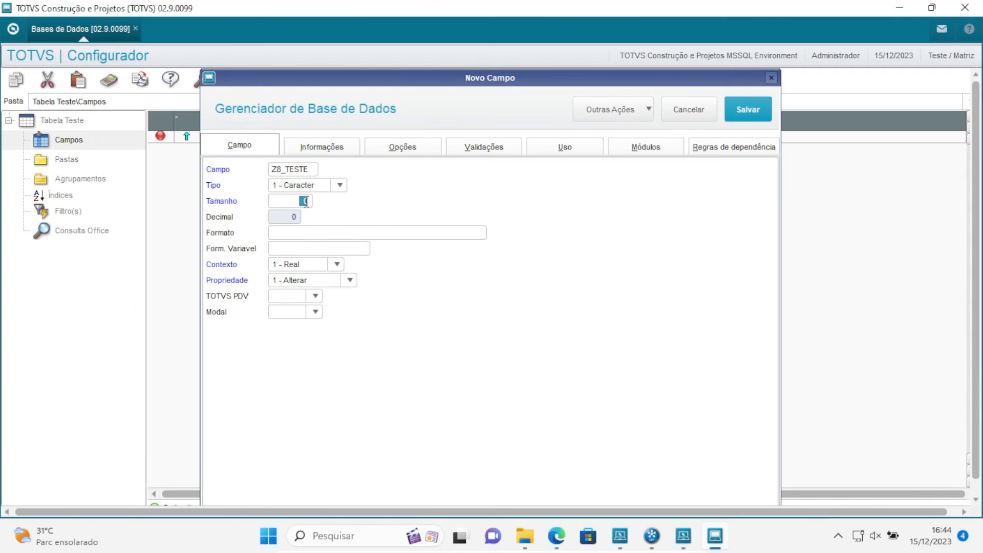
{"action": "left_click", "coordinate": [306, 201]}
{"action": "double_click", "coordinate": [306, 202]}
{"action": "type", "text": "10"}
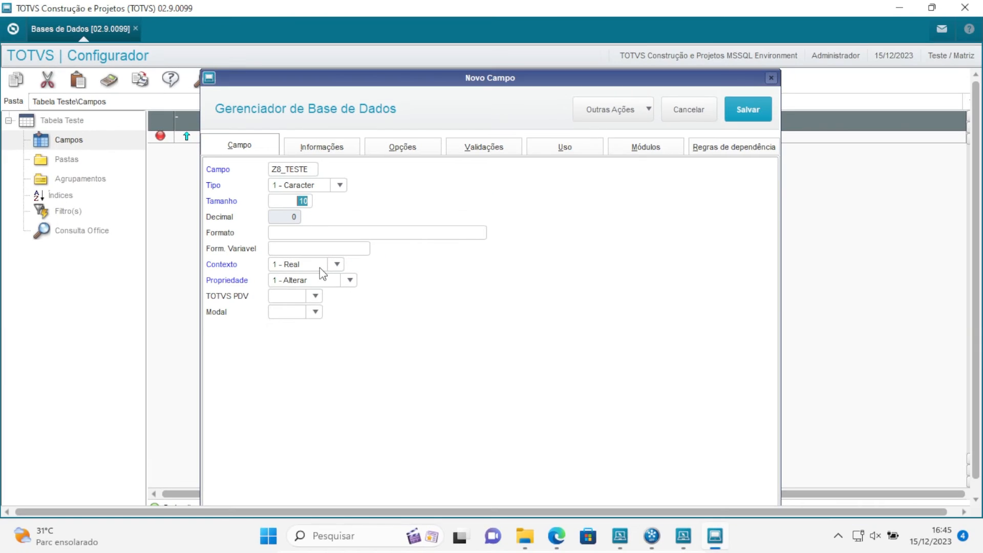
Try the 2 - Virtual context, return Contexto to 1 - Real, and view the Propriedade options
{"action": "left_click", "coordinate": [368, 255]}
{"action": "left_click", "coordinate": [344, 300]}
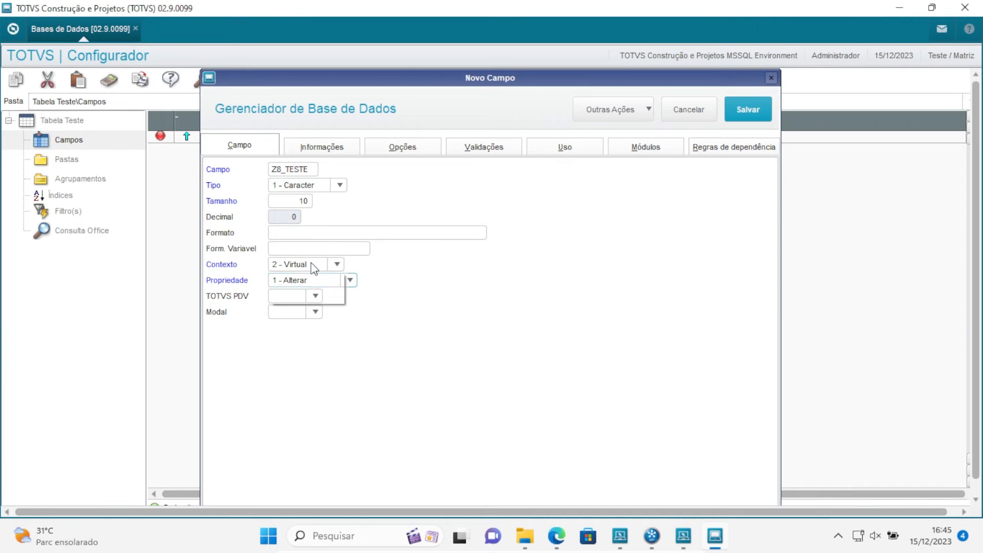
{"action": "left_click", "coordinate": [312, 263]}
{"action": "left_click", "coordinate": [310, 277]}
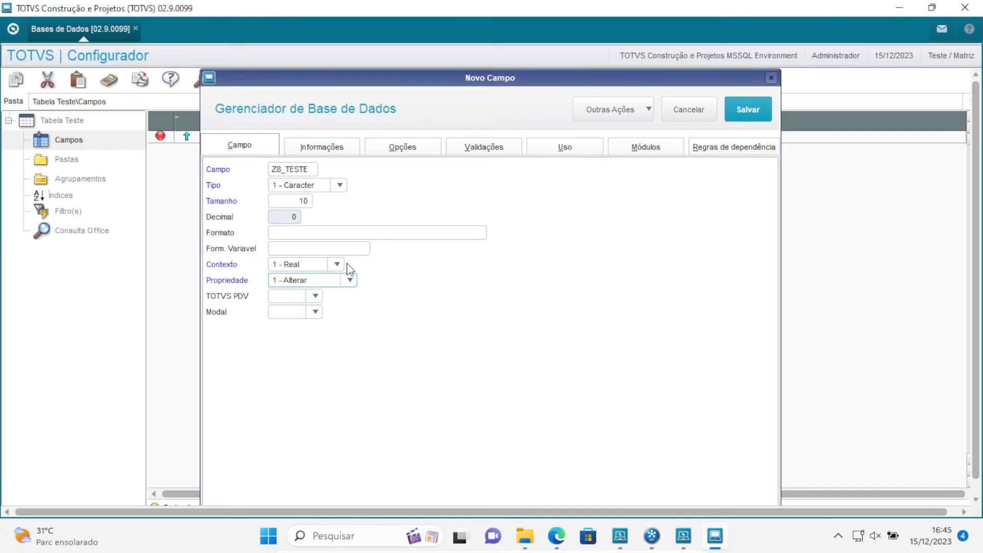
{"action": "left_click", "coordinate": [337, 265]}
{"action": "left_click", "coordinate": [320, 289]}
{"action": "left_click", "coordinate": [336, 265]}
{"action": "left_click", "coordinate": [313, 277]}
{"action": "left_click", "coordinate": [350, 280]}
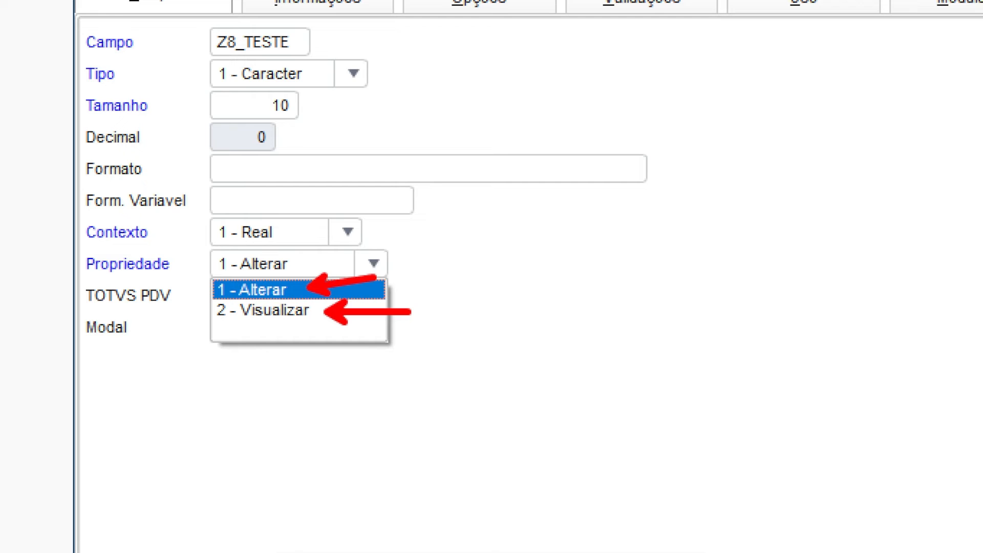
{"action": "key", "text": "Escape"}
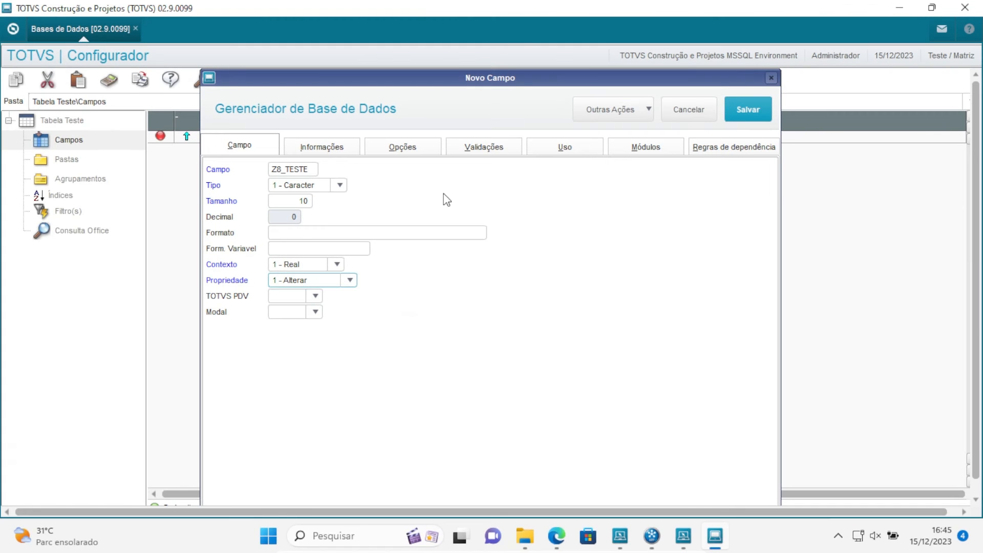
Set the field's Portuguese, Spanish and English titles to "teste" and its Help text to "este campo é um teste"
{"action": "left_click", "coordinate": [314, 150]}
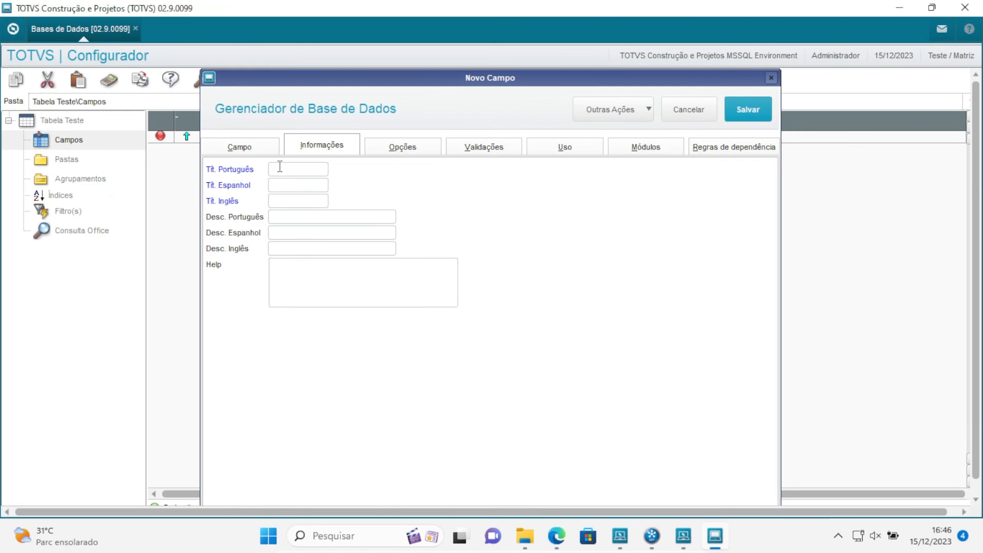
{"action": "left_click", "coordinate": [281, 165]}
{"action": "type", "text": "teste"}
{"action": "key", "text": "Tab"}
{"action": "left_click", "coordinate": [285, 275]}
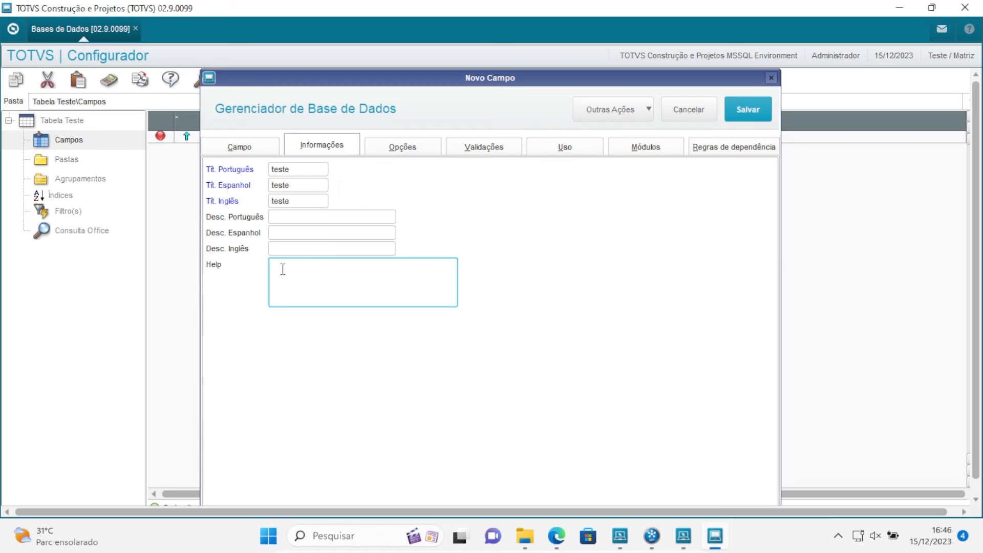
{"action": "type", "text": "este campo é um teste"}
Enable Obrigat. Usuário in the field's usage settings and save the new field
{"action": "left_click", "coordinate": [399, 152]}
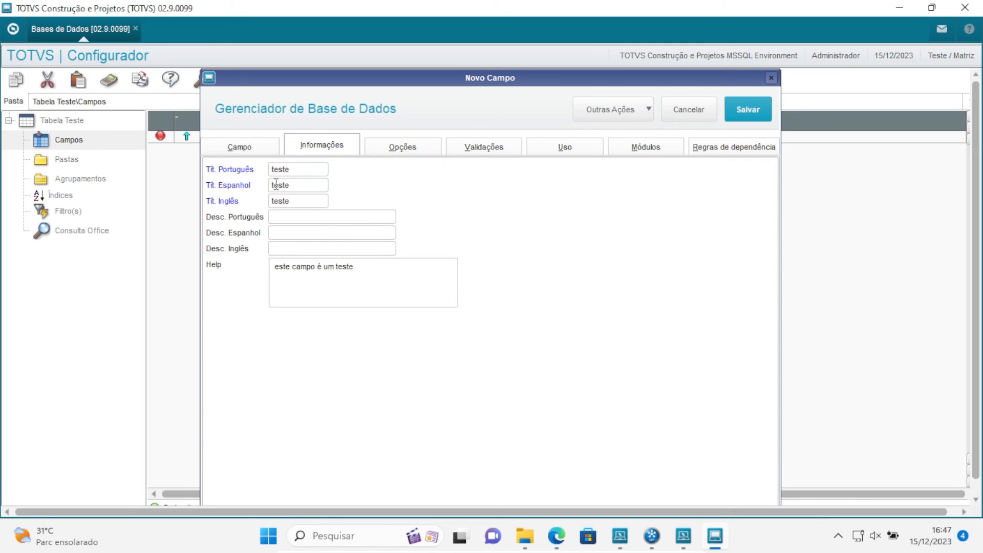
{"action": "left_click", "coordinate": [559, 153]}
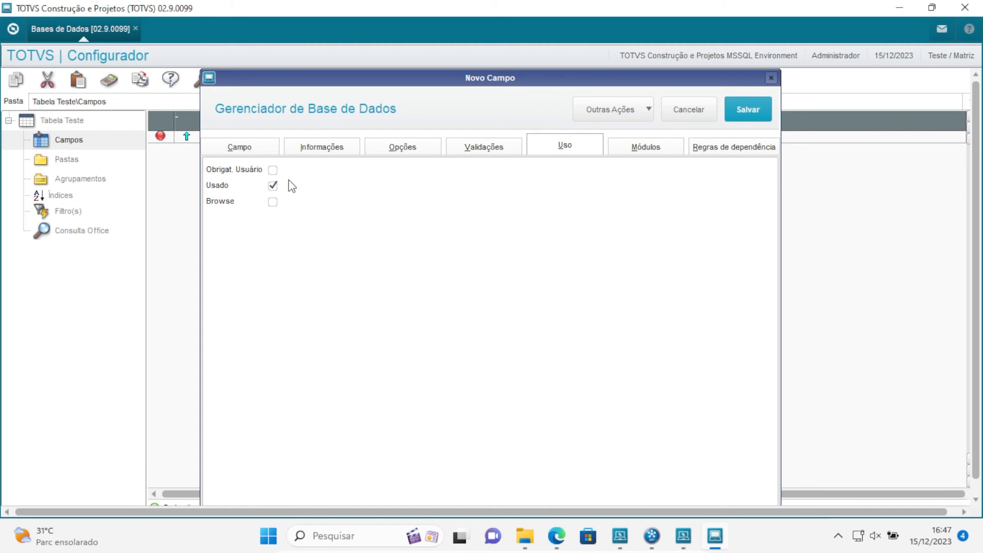
{"action": "left_click", "coordinate": [272, 171]}
{"action": "left_click", "coordinate": [748, 117]}
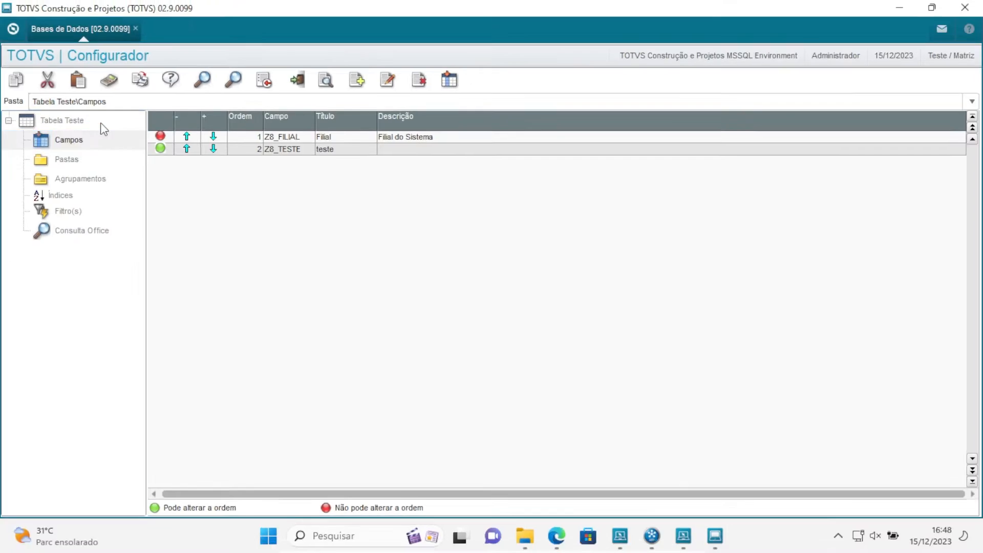
Return to Empresa Teste's data dictionary and run its update through to completion, including the pending field Z8_TESTE
{"action": "left_click", "coordinate": [184, 117]}
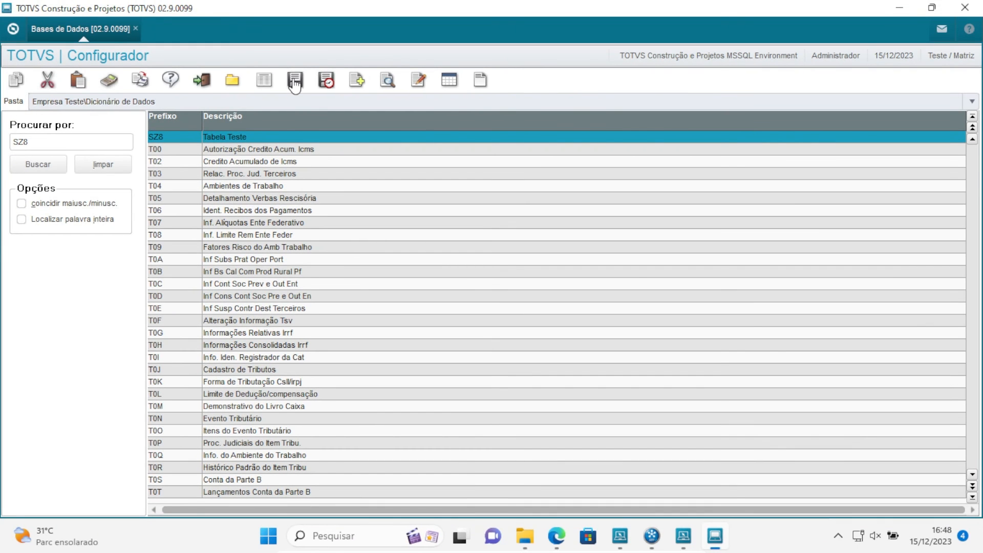
{"action": "left_click", "coordinate": [293, 82]}
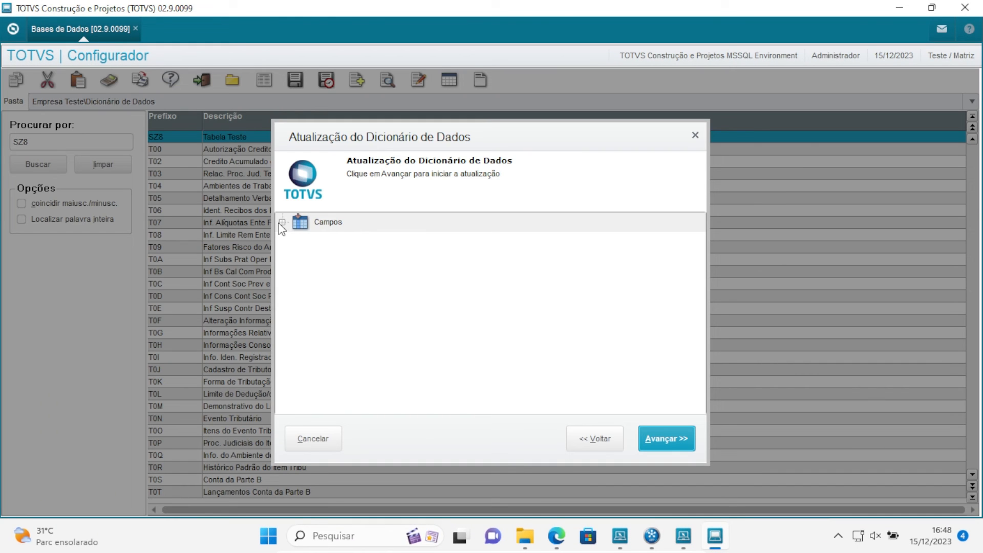
{"action": "left_click", "coordinate": [282, 225]}
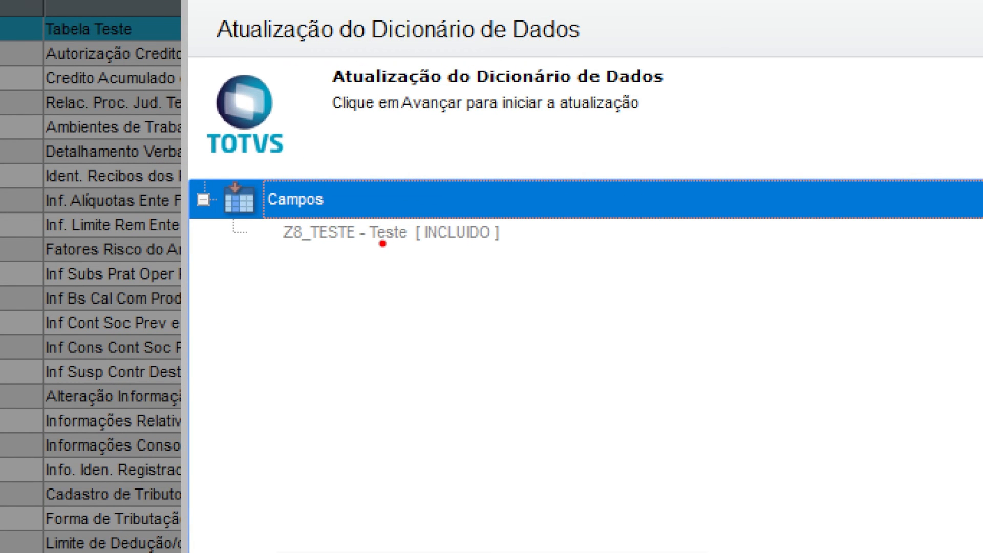
{"action": "mouse_move", "coordinate": [383, 244]}
{"action": "left_mouse_down"}
{"action": "mouse_move", "coordinate": [404, 339]}
{"action": "mouse_move", "coordinate": [325, 382]}
{"action": "left_mouse_up"}
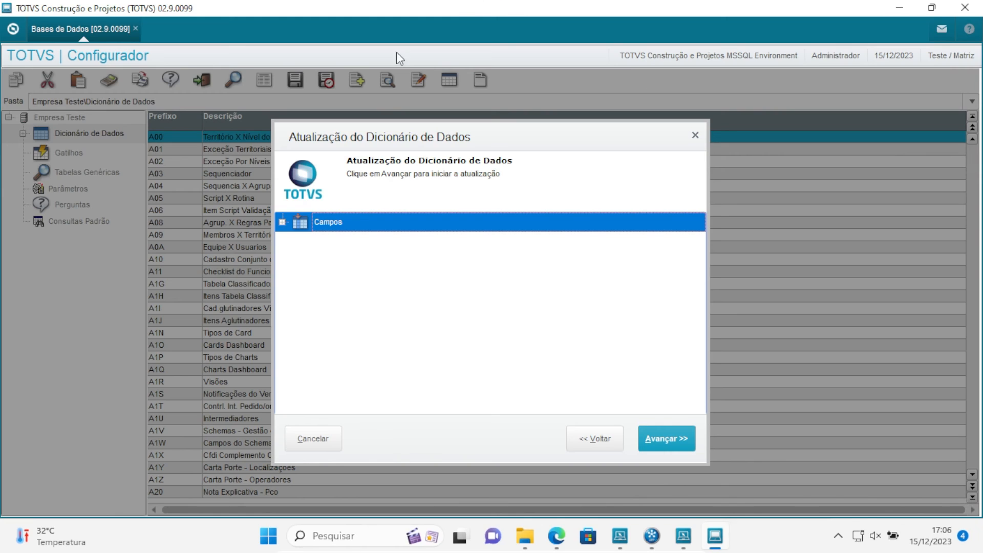
{"action": "left_click", "coordinate": [282, 222]}
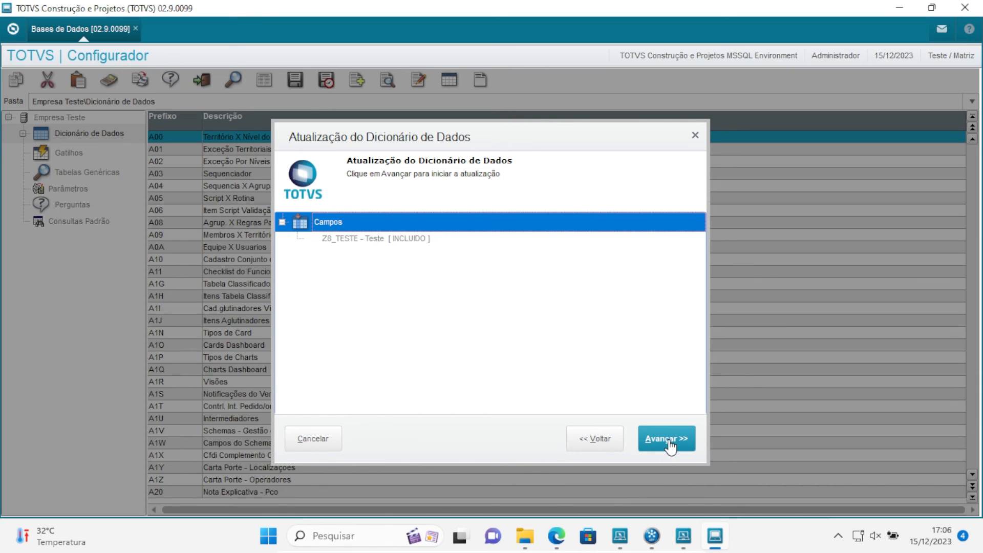
{"action": "left_click", "coordinate": [669, 440]}
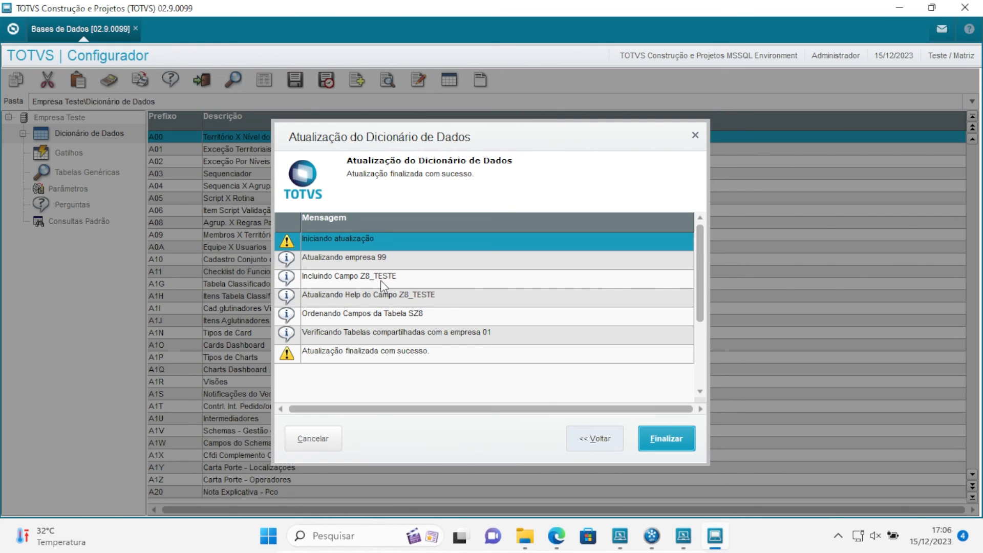
{"action": "left_click", "coordinate": [664, 440]}
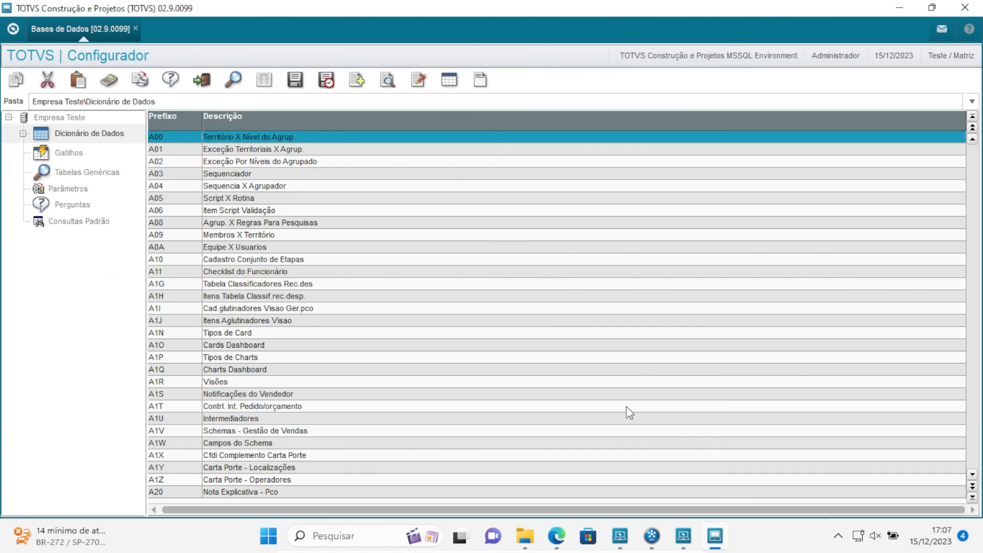